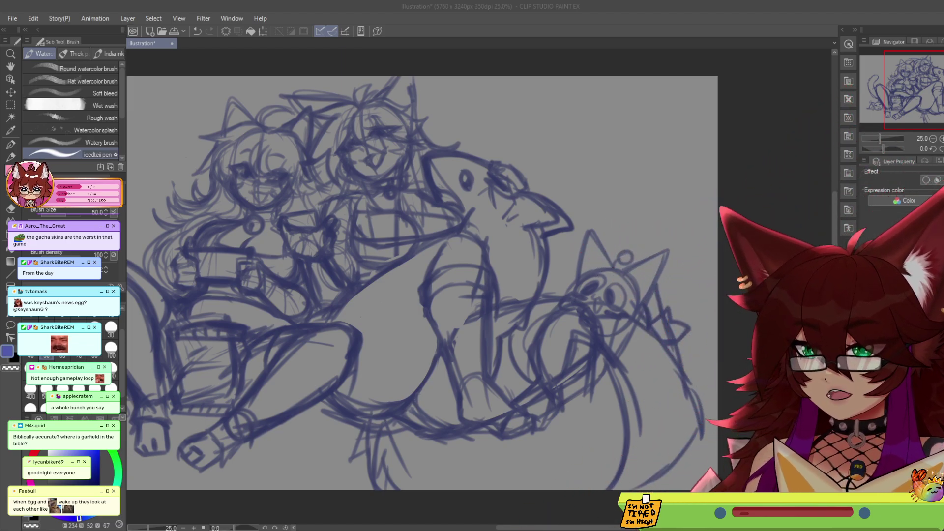
# Erase the shark plush's inner sketch details and the stray lines on the stocking and calf of the raised leg
pyautogui.moveTo(931, 93); pyautogui.dragTo(931, 92)
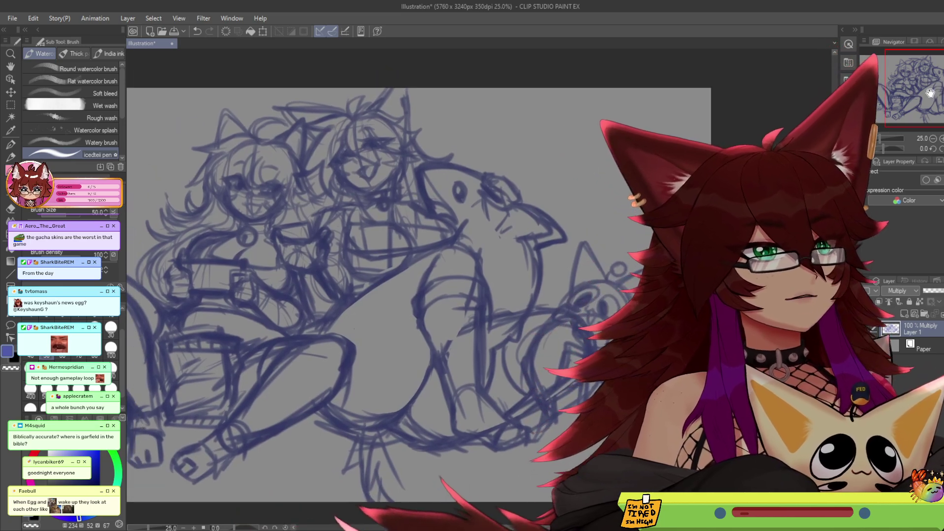
pyautogui.click(11, 208)
pyautogui.moveTo(538, 234)
pyautogui.mouseDown()
pyautogui.moveTo(516, 242)
pyautogui.moveTo(555, 236)
pyautogui.moveTo(520, 212)
pyautogui.moveTo(559, 236)
pyautogui.moveTo(505, 229)
pyautogui.mouseUp()
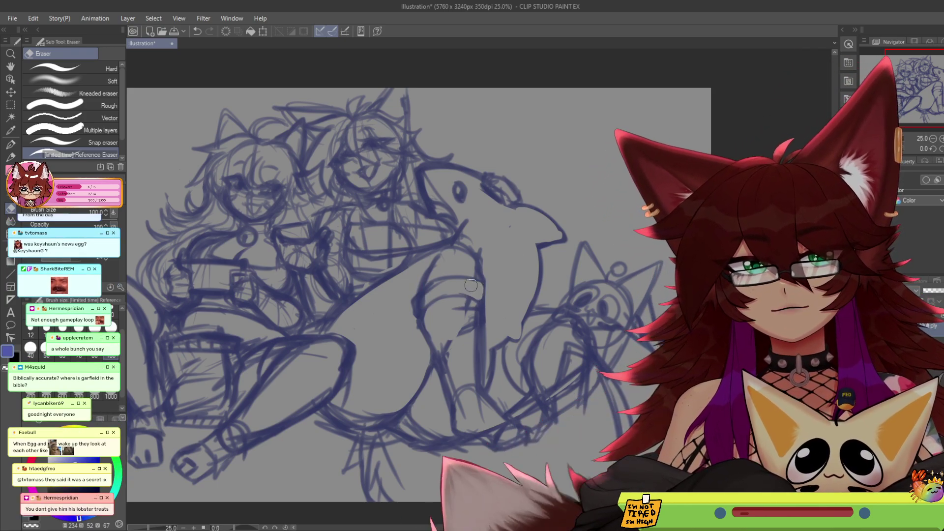
pyautogui.moveTo(422, 301); pyautogui.dragTo(446, 285)
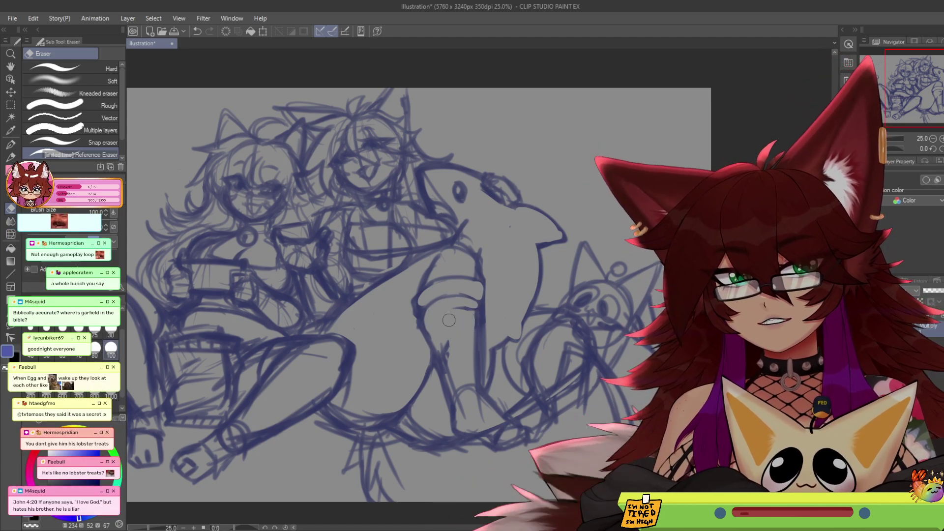
pyautogui.moveTo(447, 362); pyautogui.dragTo(454, 405)
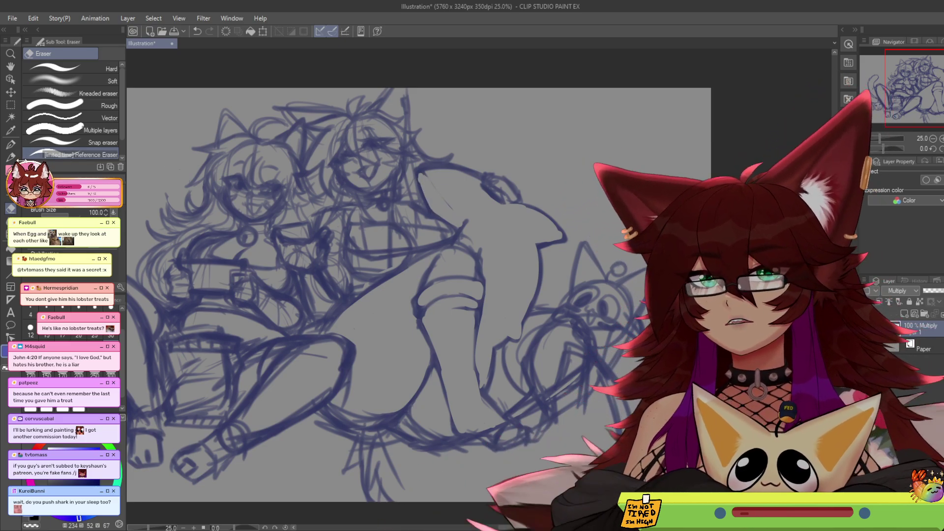
# Refine the contours of the raised leg and shark plush with the icedtei pen, erasing overlapping sketch lines around the thigh
pyautogui.press('b')
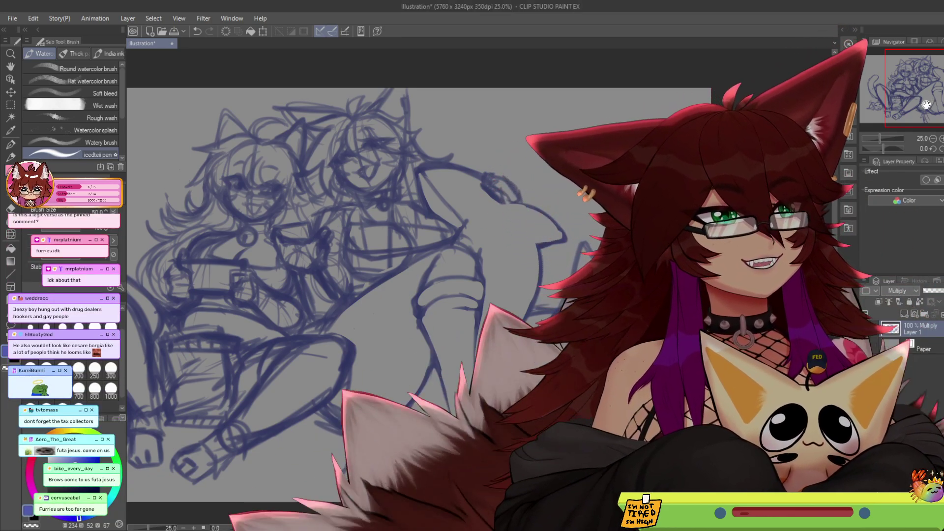
pyautogui.moveTo(418, 295); pyautogui.dragTo(495, 313)
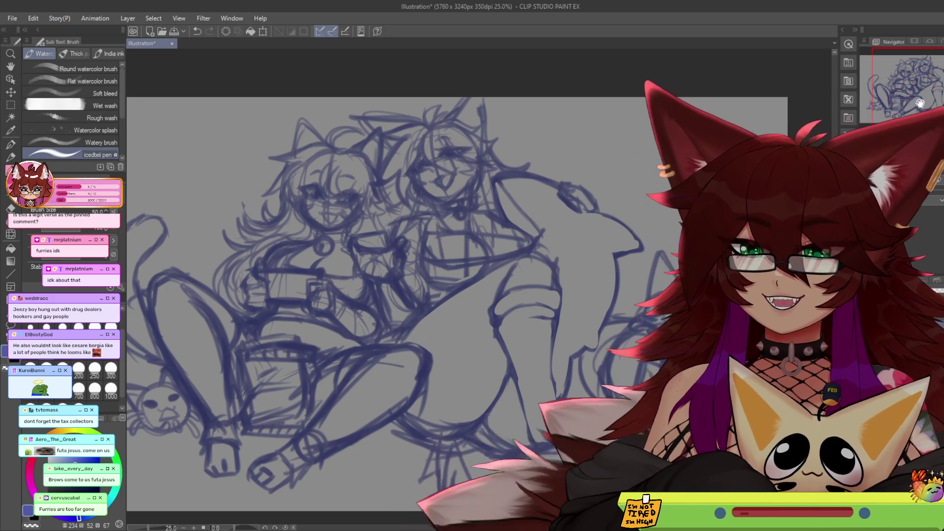
pyautogui.moveTo(147, 309); pyautogui.dragTo(199, 313)
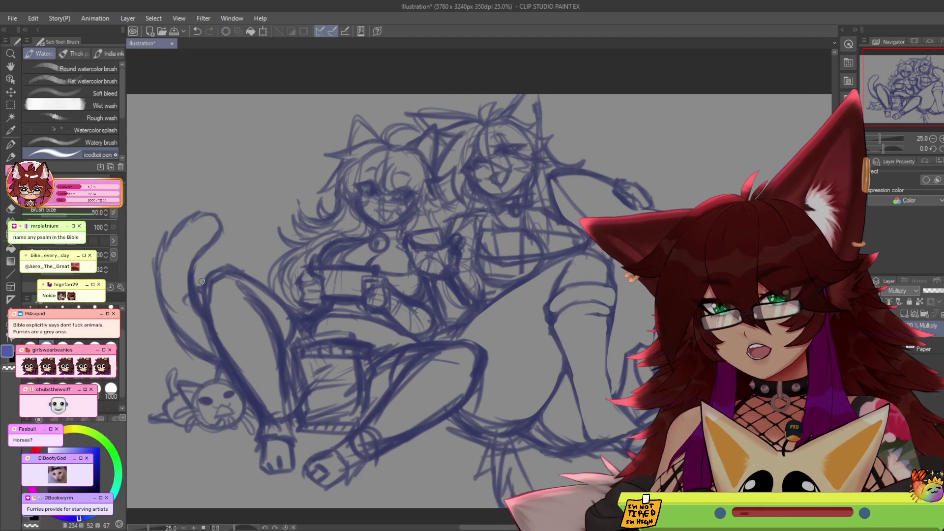
pyautogui.moveTo(933, 77); pyautogui.dragTo(939, 82)
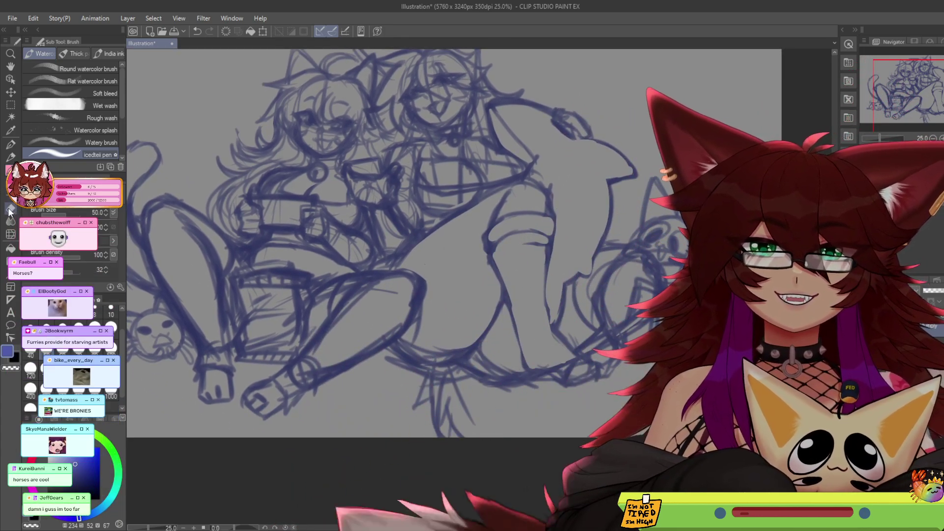
pyautogui.press('e')
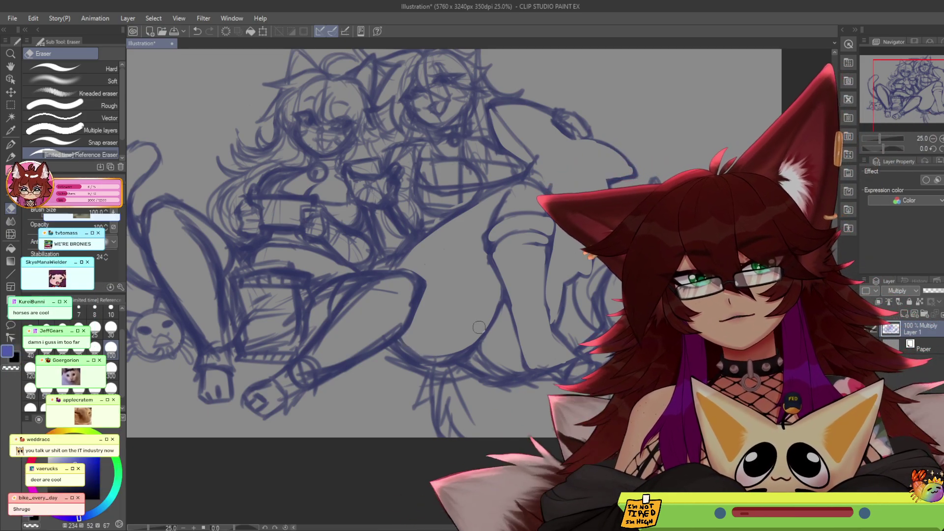
pyautogui.press('b')
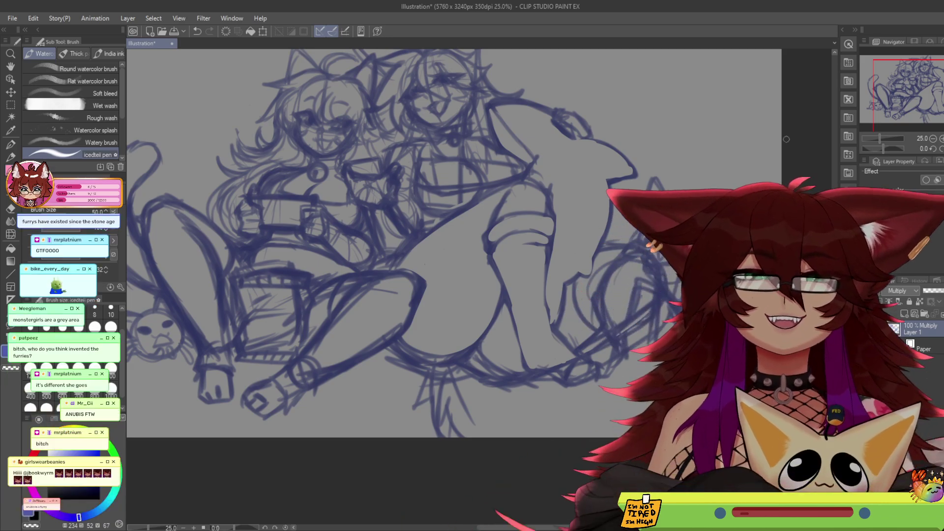
# Erase the rough lines crossing the foot beside the skull plush and redraw the foot's outline with the icedtei pen
pyautogui.moveTo(913, 104)
pyautogui.mouseDown()
pyautogui.moveTo(925, 93)
pyautogui.moveTo(914, 102)
pyautogui.mouseUp()
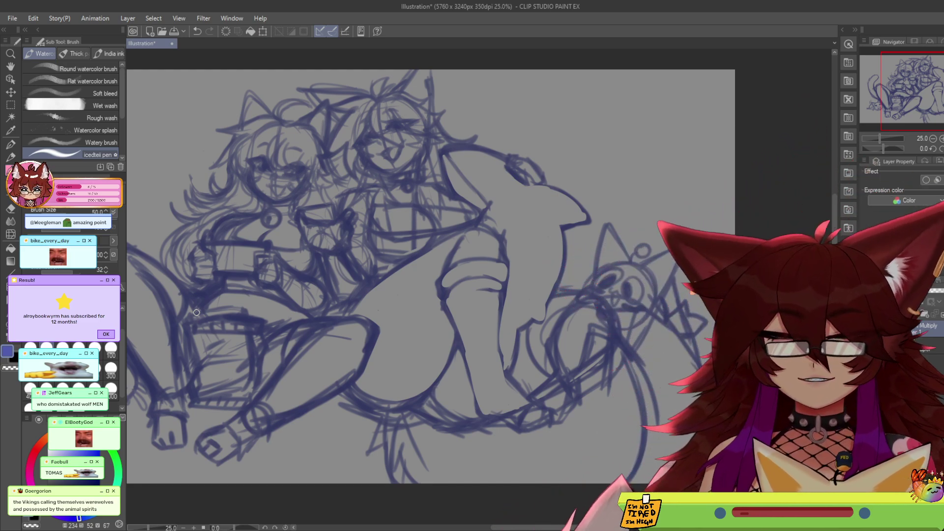
pyautogui.click(11, 207)
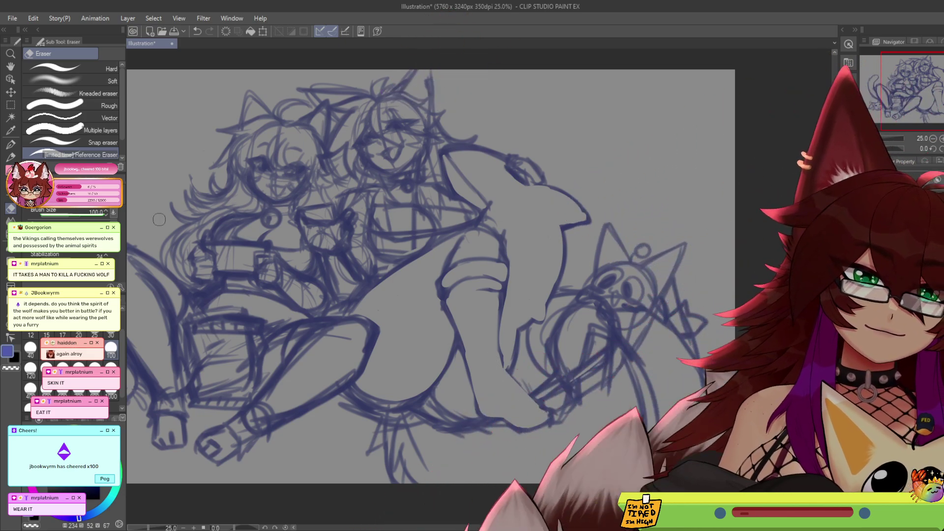
pyautogui.press('b')
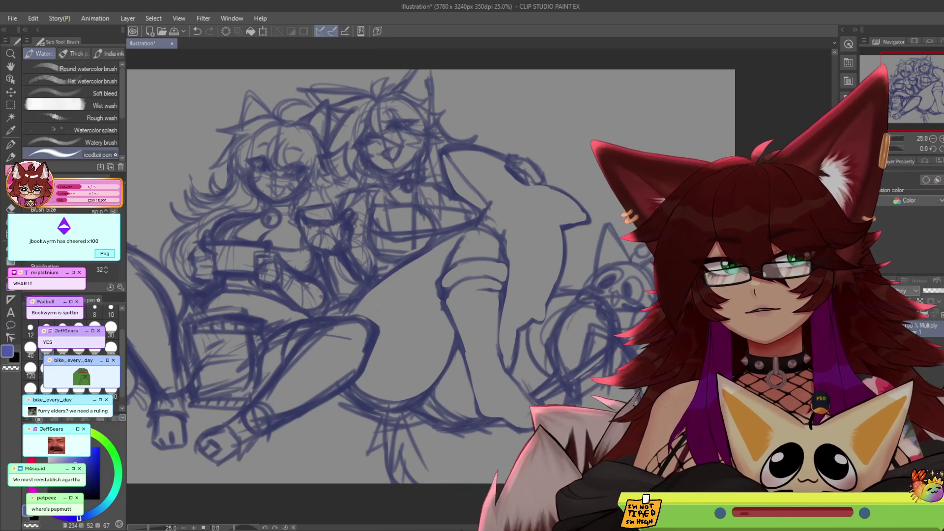
pyautogui.moveTo(926, 114); pyautogui.dragTo(918, 115)
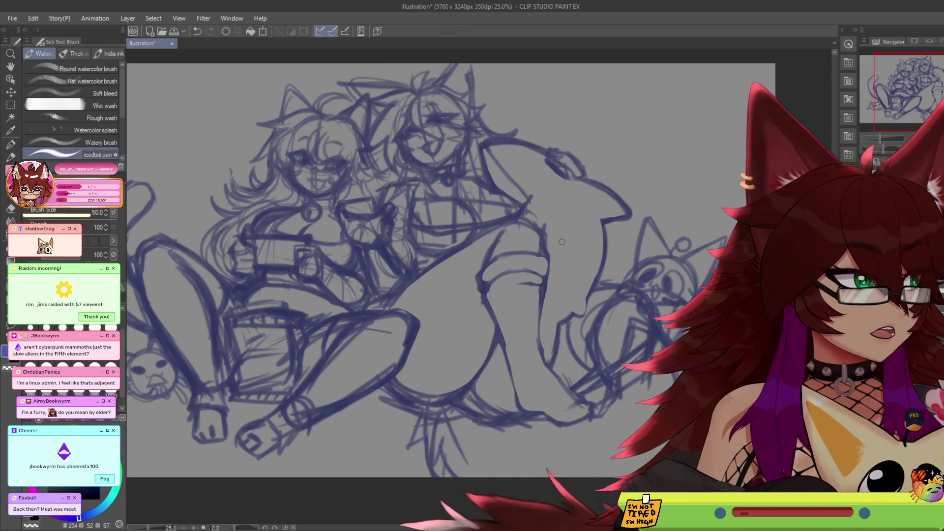
pyautogui.moveTo(937, 110); pyautogui.dragTo(925, 114)
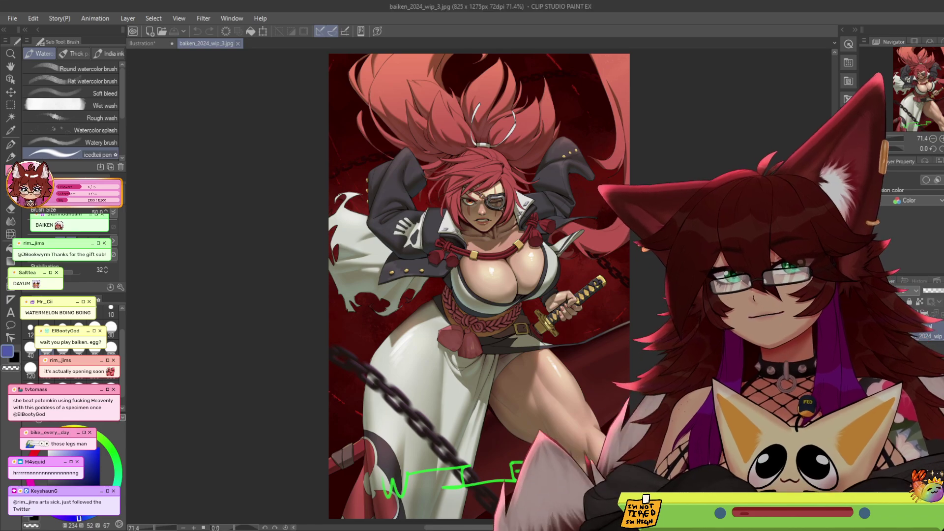
# Close the Baiken reference image and draw the shark plush's round dark eye, erasing a small highlight inside it
pyautogui.hotkey('ctrl', 'w')
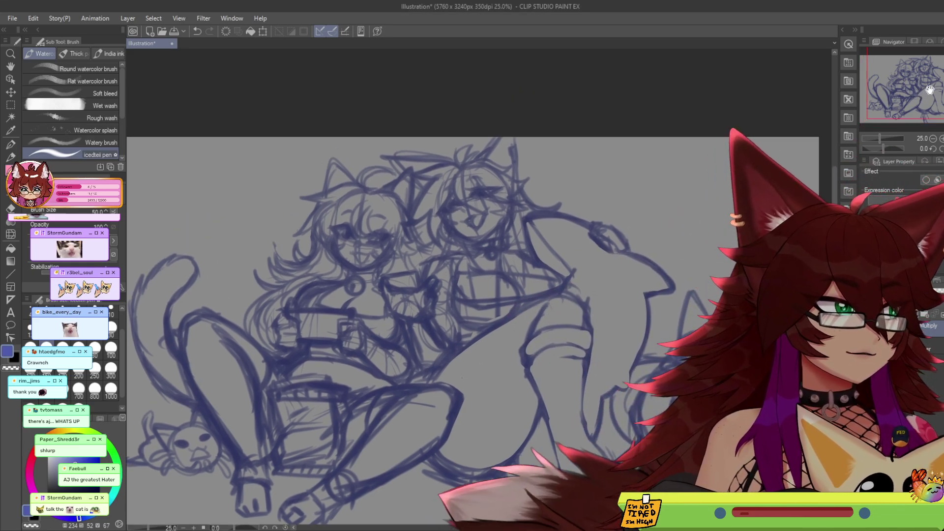
pyautogui.moveTo(915, 110); pyautogui.dragTo(910, 105)
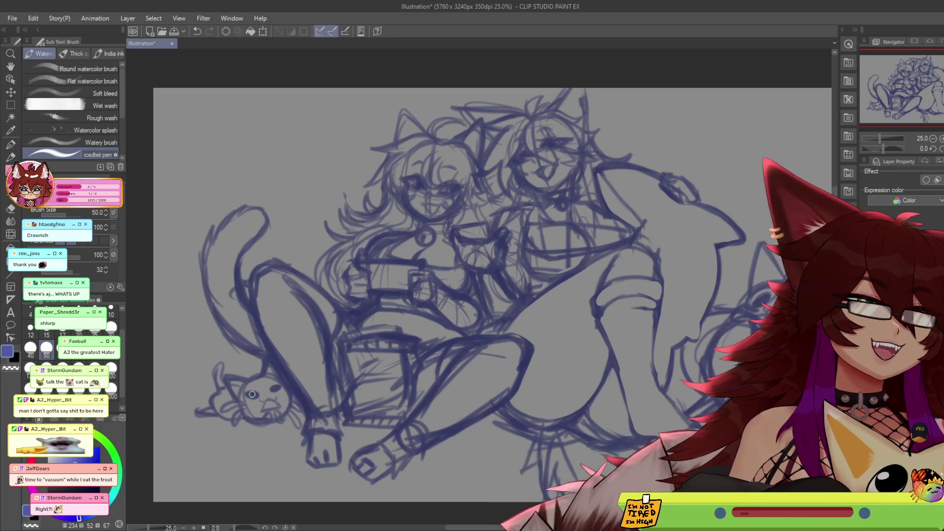
pyautogui.moveTo(924, 115); pyautogui.dragTo(934, 112)
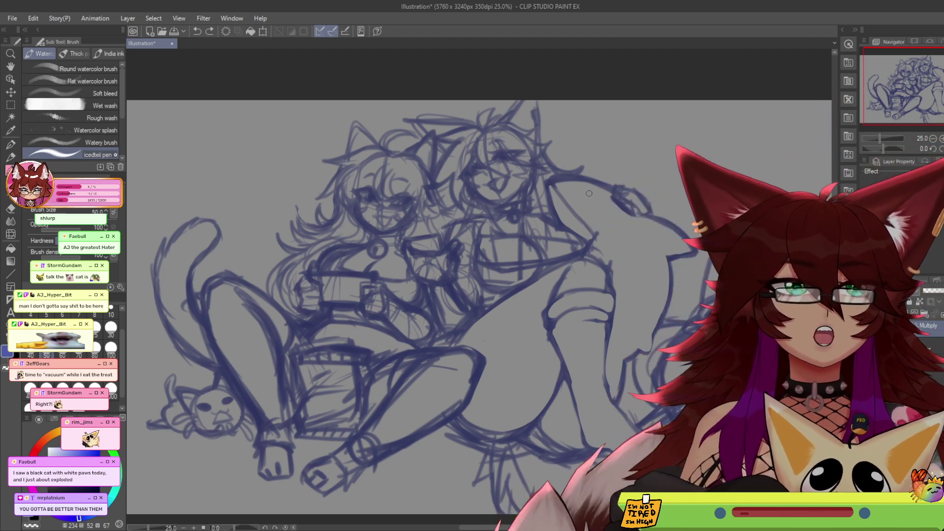
pyautogui.moveTo(584, 198); pyautogui.dragTo(588, 200)
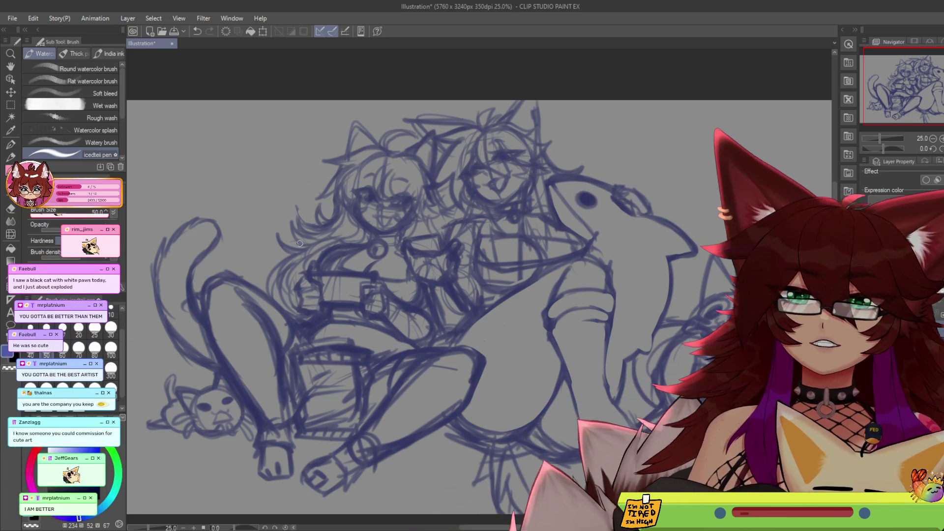
pyautogui.press('e')
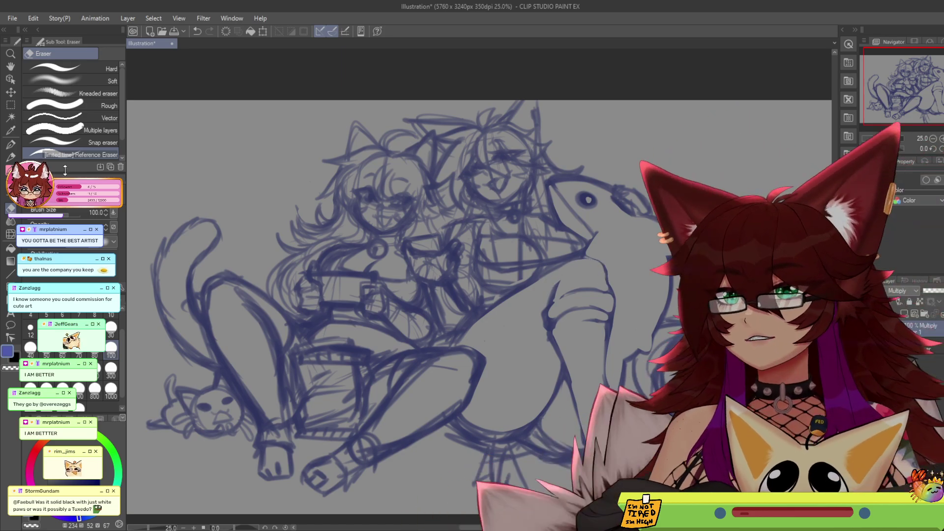
pyautogui.press('b')
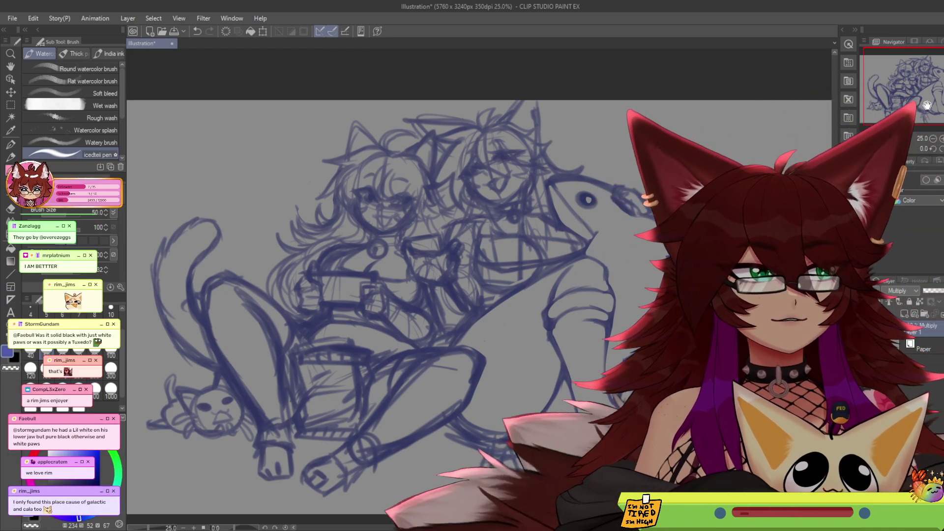
# Sketch a rough elongated, rounded shape with a flat line above it in the empty area over the skull plush
pyautogui.moveTo(940, 102); pyautogui.dragTo(942, 100)
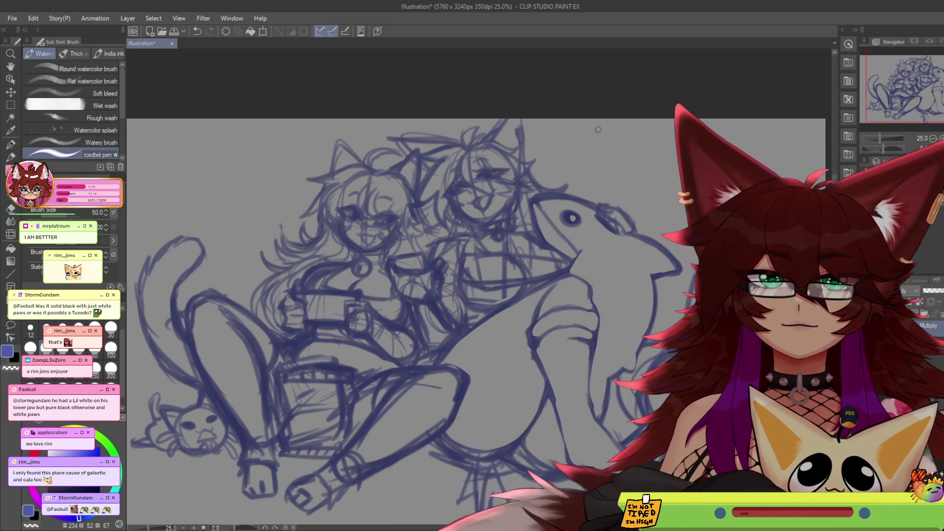
pyautogui.moveTo(900, 89); pyautogui.dragTo(920, 87)
pyautogui.moveTo(551, 144)
pyautogui.mouseDown()
pyautogui.moveTo(495, 143)
pyautogui.moveTo(515, 141)
pyautogui.mouseUp()
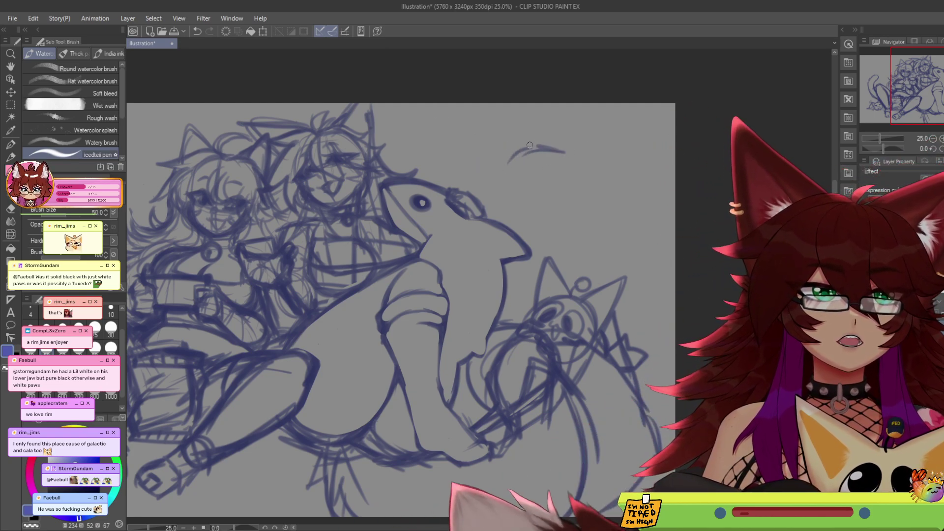
pyautogui.moveTo(538, 185); pyautogui.dragTo(558, 174)
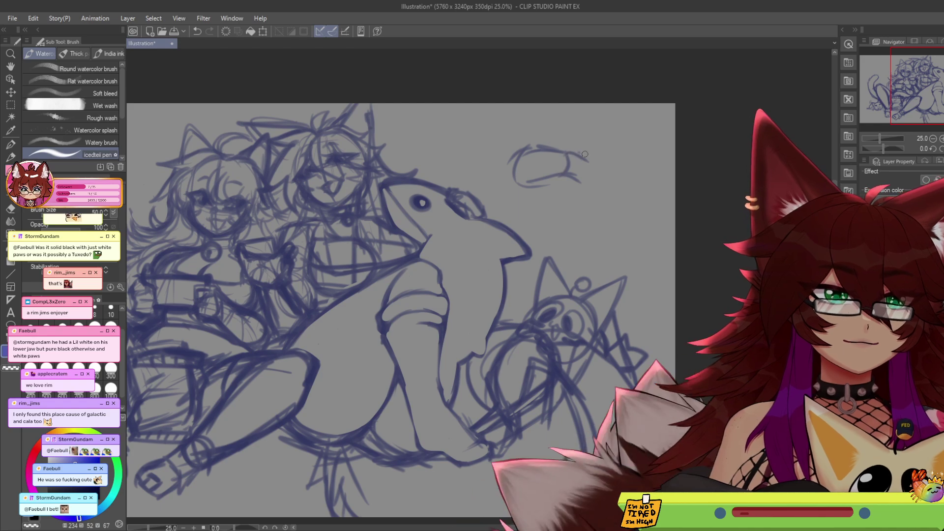
pyautogui.moveTo(649, 156); pyautogui.dragTo(619, 187)
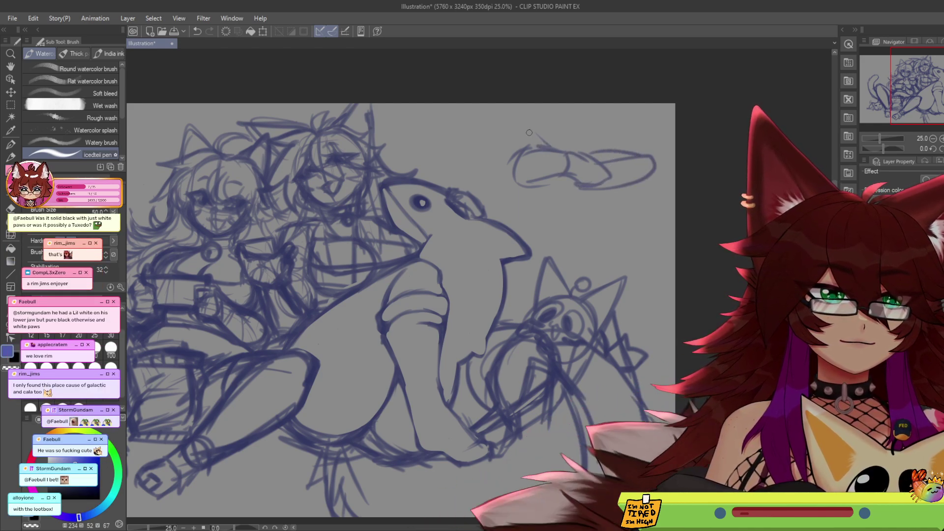
pyautogui.moveTo(573, 132); pyautogui.dragTo(615, 133)
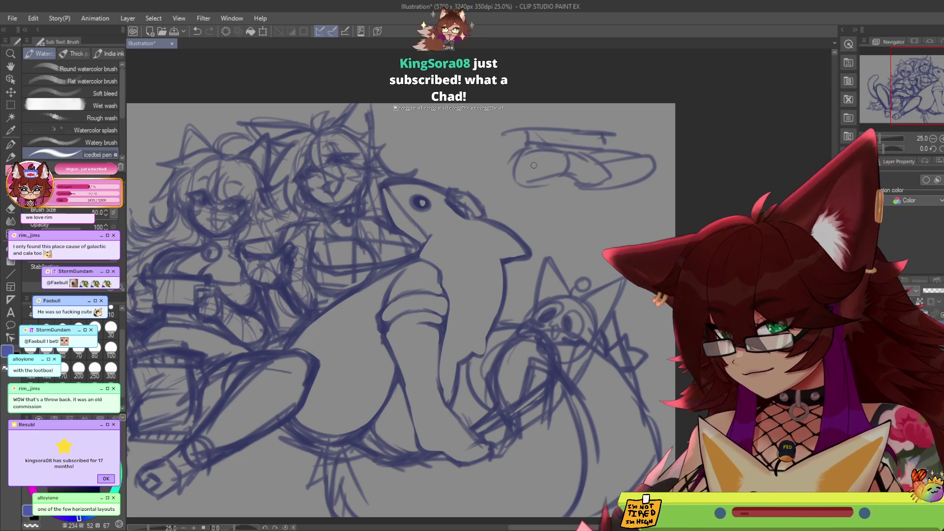
# Undo all strokes of the elongated doodle in the empty area above the skull plush
pyautogui.hotkey('ctrl', 'z')
pyautogui.hotkey('ctrl', 'z')
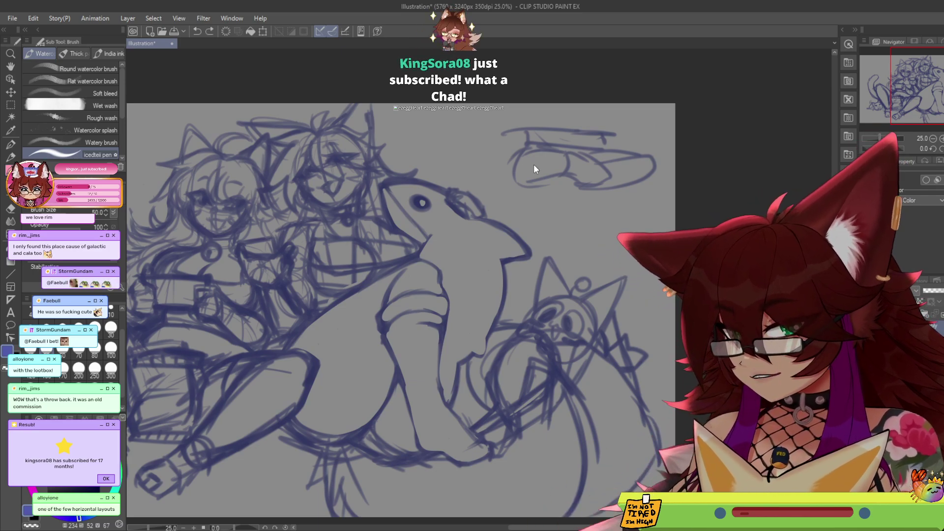
pyautogui.hotkey('ctrl', 'z')
pyautogui.hotkey('ctrl', 'z')
pyautogui.hotkey('ctrl', 'z')
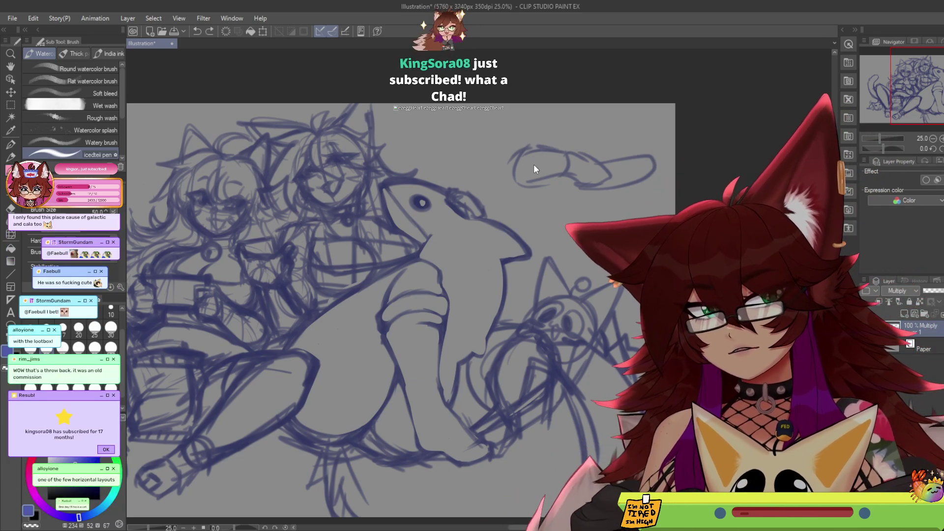
pyautogui.hotkey('ctrl', 'z')
pyautogui.hotkey('ctrl', 'z')
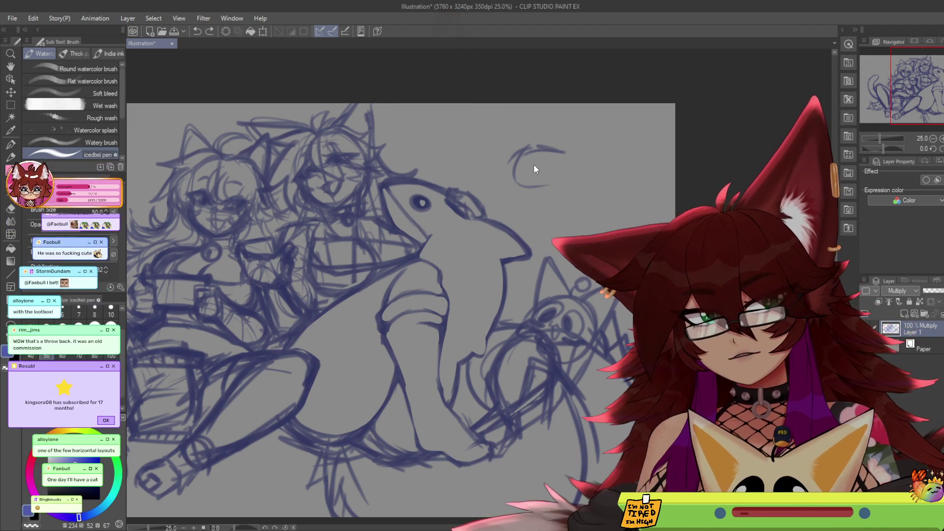
pyautogui.hotkey('ctrl', 'z')
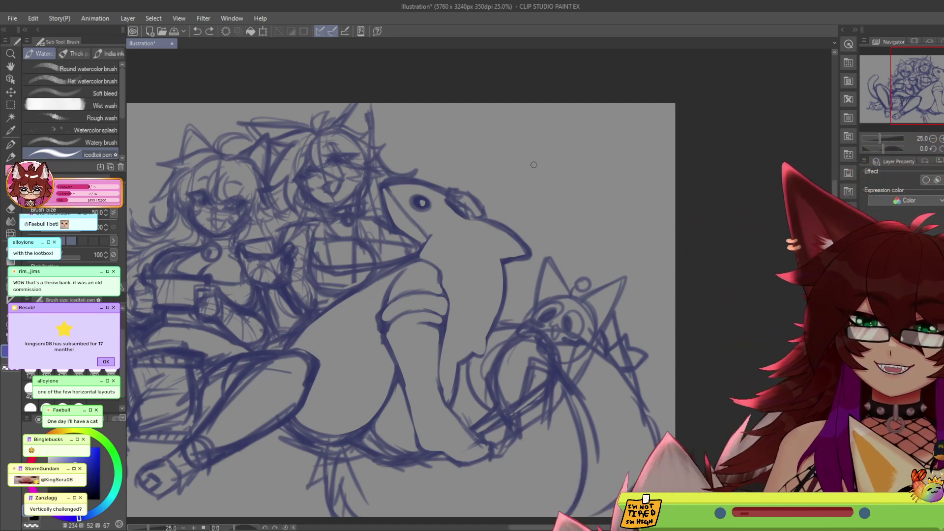
# Create a 3240 x 5760 px portrait canvas and rough in a standing figure's round head, torso, raised arm and legs
pyautogui.moveTo(942, 123); pyautogui.dragTo(930, 83)
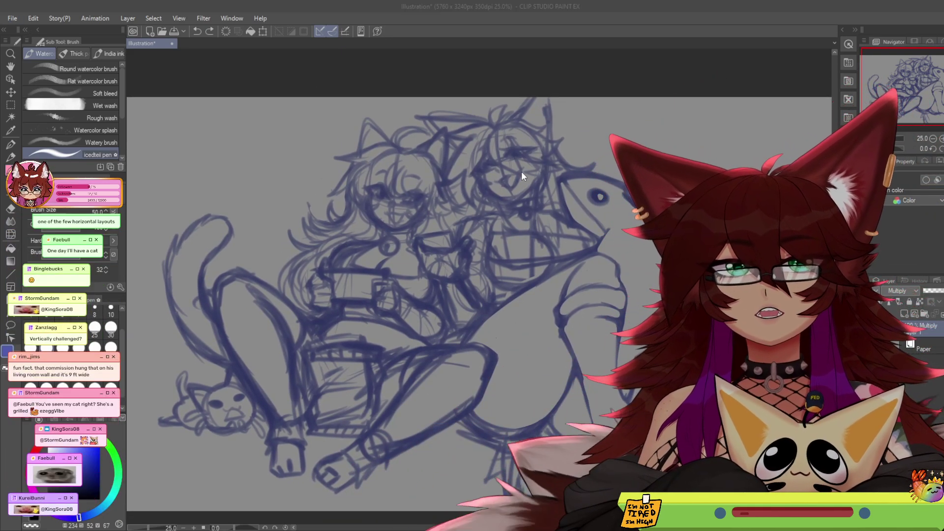
pyautogui.hotkey('ctrl', 'n')
pyautogui.moveTo(459, 172); pyautogui.dragTo(493, 176)
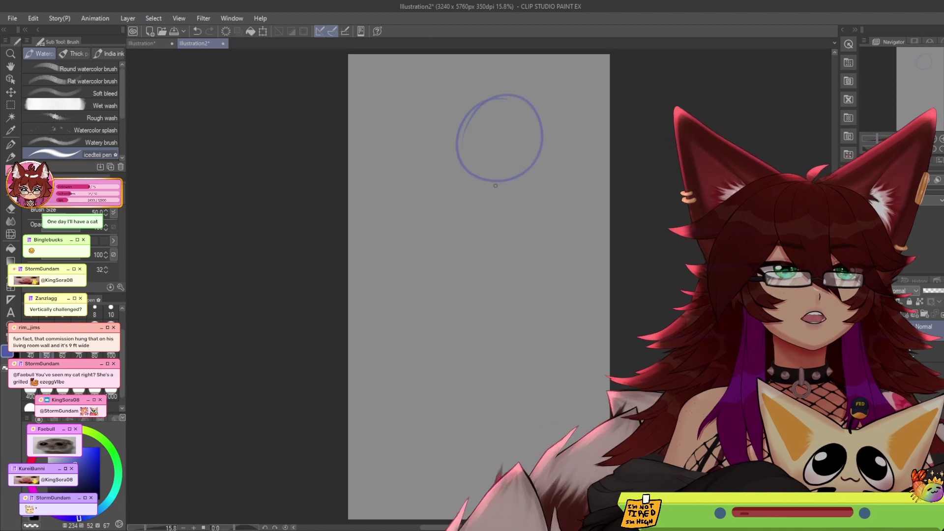
pyautogui.moveTo(555, 199); pyautogui.dragTo(443, 214)
pyautogui.moveTo(561, 182); pyautogui.dragTo(544, 253)
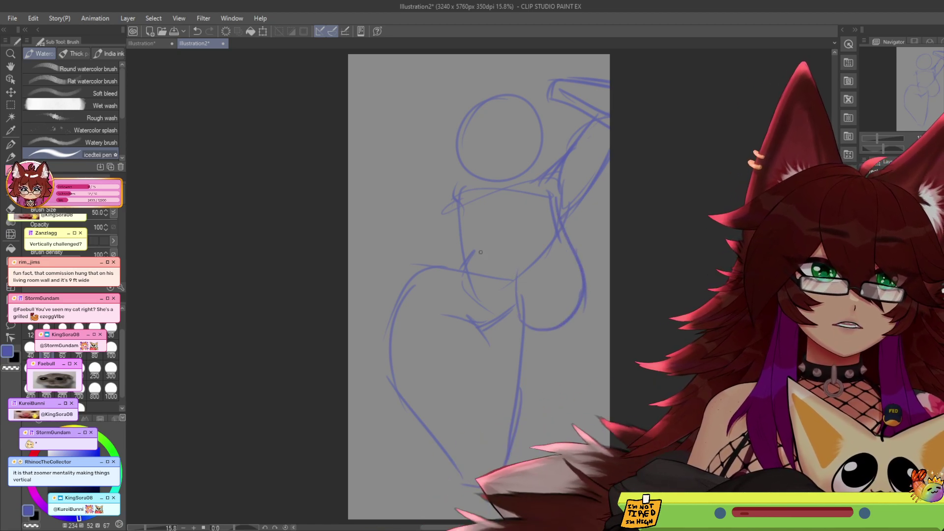
# Add the figure's chest curves, neck and bent arm resting on the hip, and rework the head circle
pyautogui.moveTo(453, 309); pyautogui.dragTo(489, 334)
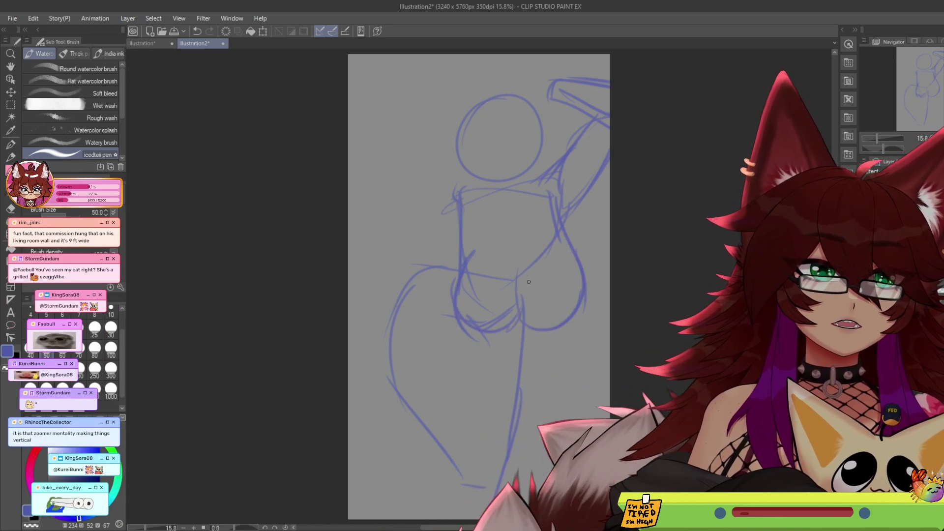
pyautogui.moveTo(426, 199)
pyautogui.mouseDown()
pyautogui.moveTo(464, 186)
pyautogui.moveTo(396, 220)
pyautogui.moveTo(414, 285)
pyautogui.moveTo(429, 226)
pyautogui.moveTo(428, 266)
pyautogui.mouseUp()
pyautogui.moveTo(420, 229); pyautogui.dragTo(462, 228)
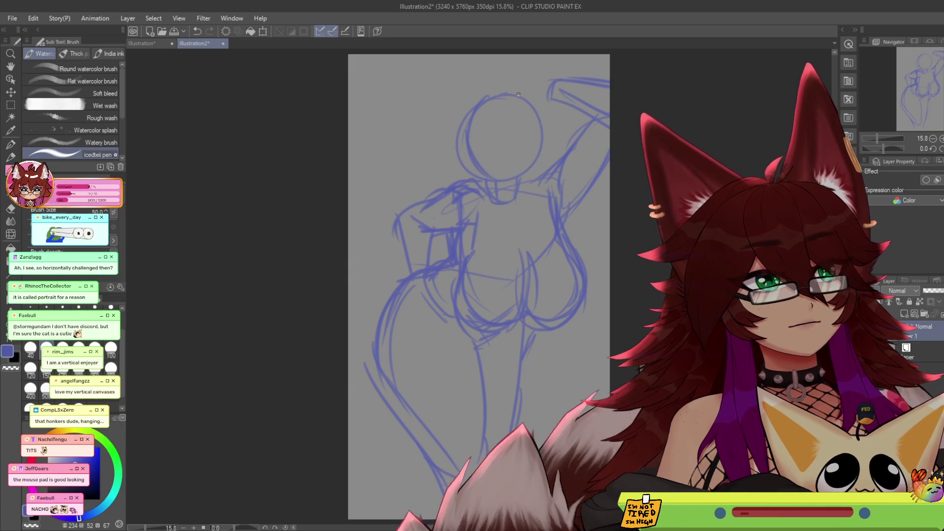
pyautogui.moveTo(514, 93); pyautogui.dragTo(504, 173)
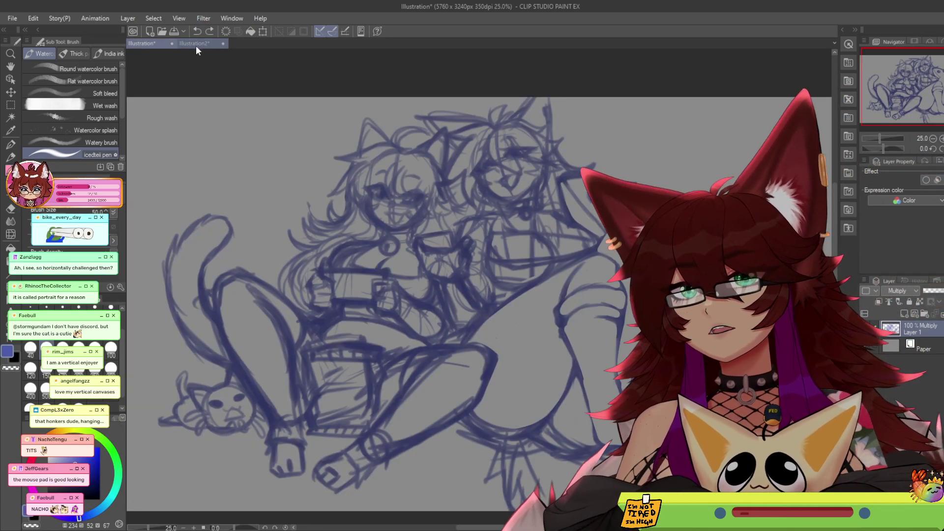
# Switch back to the landscape illustration of the two cat-eared characters
pyautogui.click(144, 43)
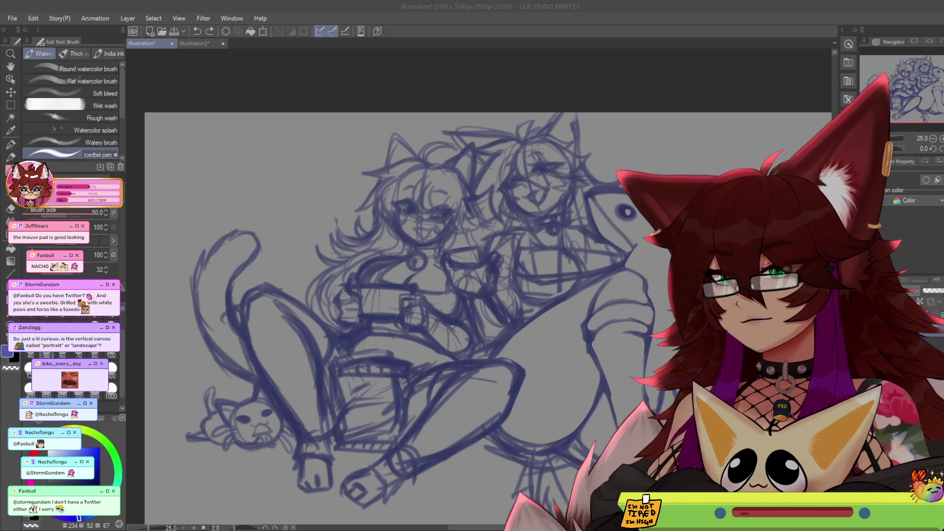
pyautogui.moveTo(525, 144); pyautogui.dragTo(522, 162)
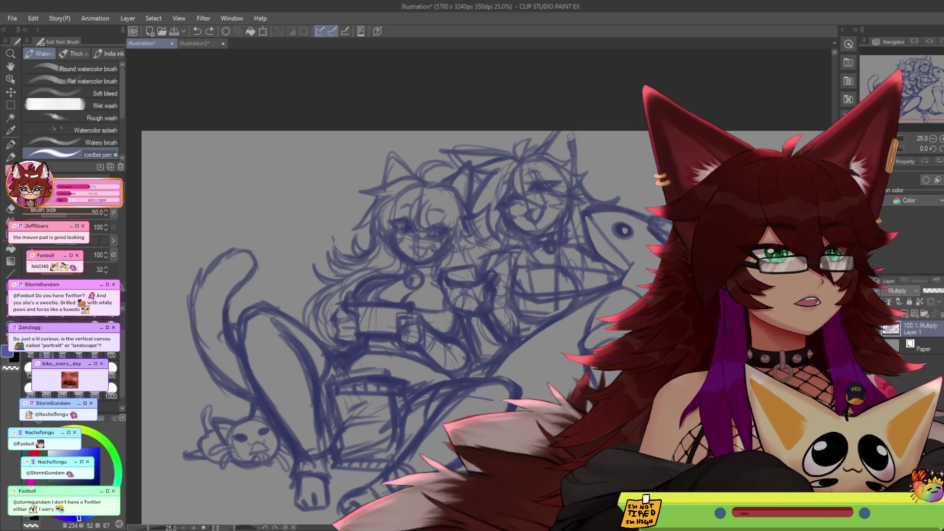